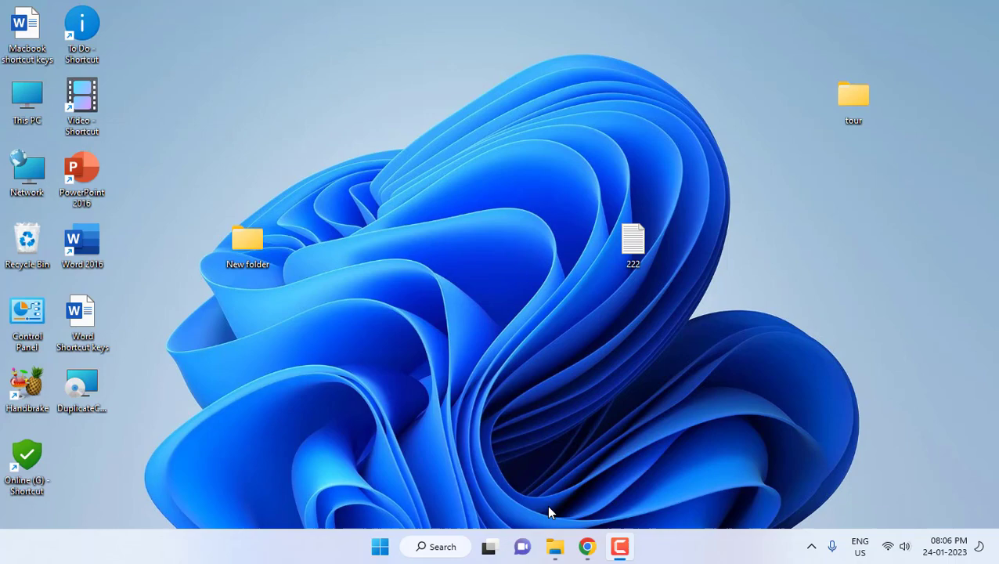
Switch to Chrome and open the duplicatecleaner.com result from the "duplicate cleaner" search in a new tab, bringing it to the front.
{"action": "left_click", "coordinate": [587, 547]}
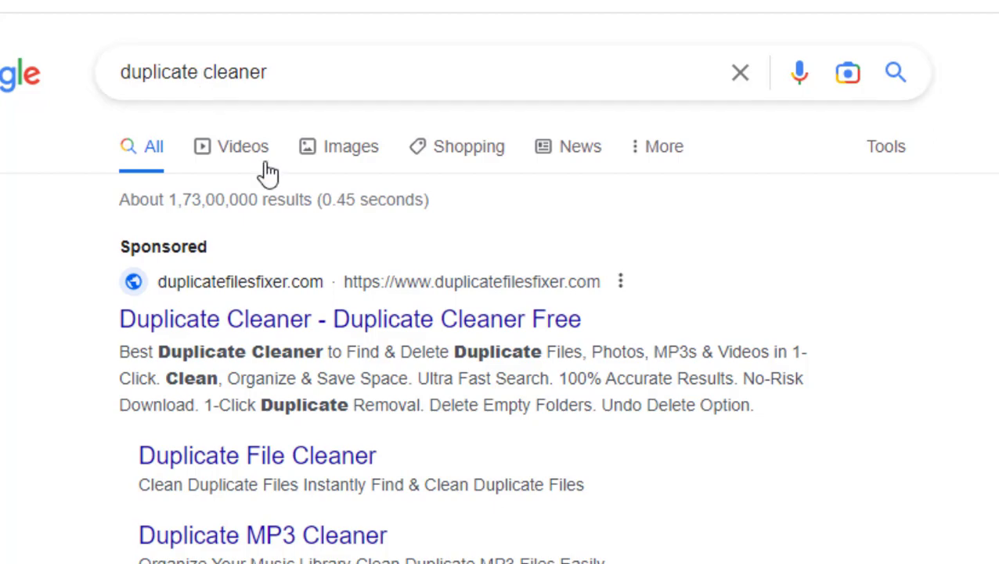
{"action": "scroll", "coordinate": [261, 174], "scroll_direction": "down", "scroll_amount": 3}
{"action": "scroll", "coordinate": [266, 171], "scroll_direction": "down", "scroll_amount": 8}
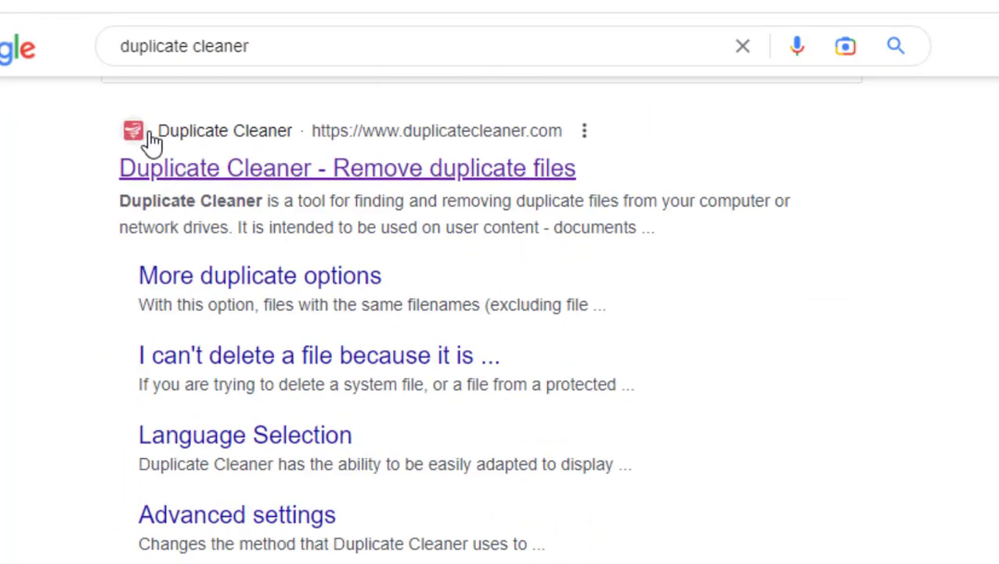
{"action": "right_click", "coordinate": [208, 181]}
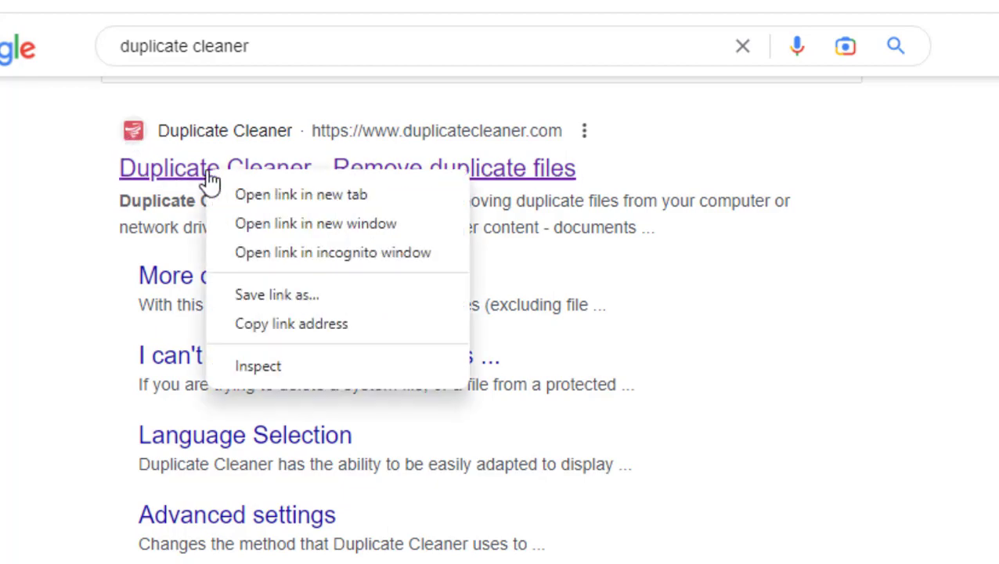
{"action": "left_click", "coordinate": [298, 196]}
{"action": "left_click", "coordinate": [231, 9]}
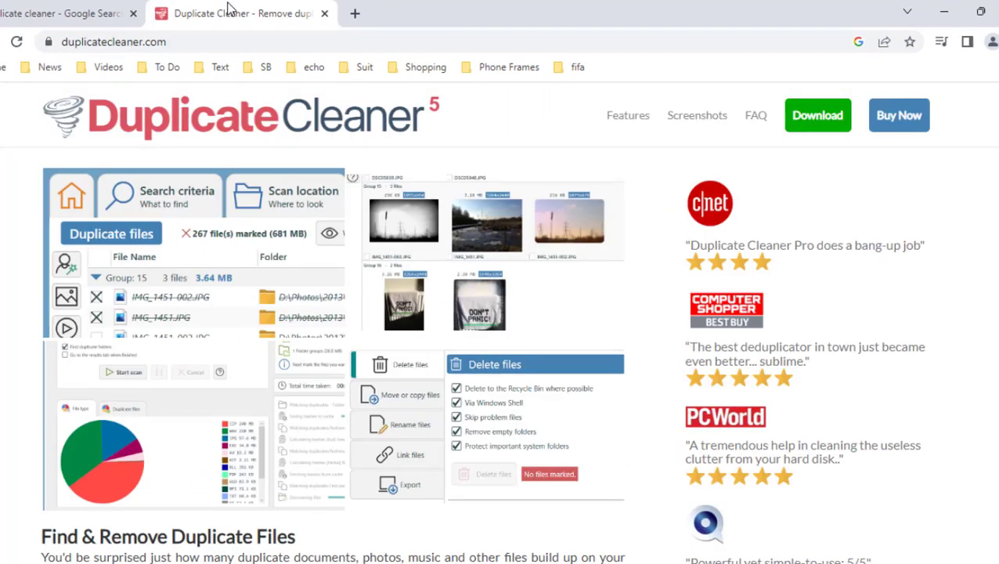
Request the Windows download of Duplicate Cleaner from its website and minimize the browser to return to the desktop.
{"action": "scroll", "coordinate": [209, 161], "scroll_direction": "down", "scroll_amount": 2}
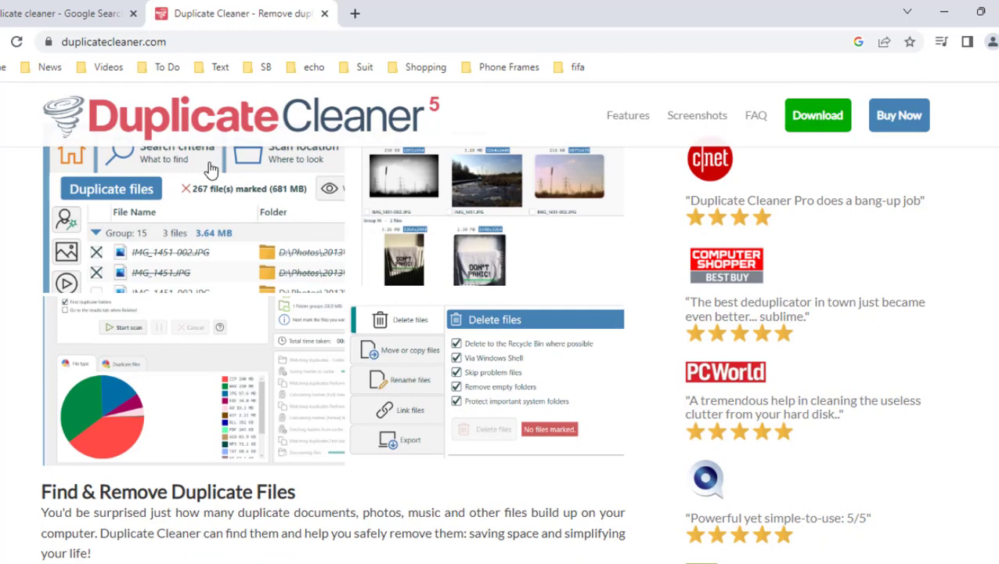
{"action": "scroll", "coordinate": [210, 170], "scroll_direction": "down", "scroll_amount": 3}
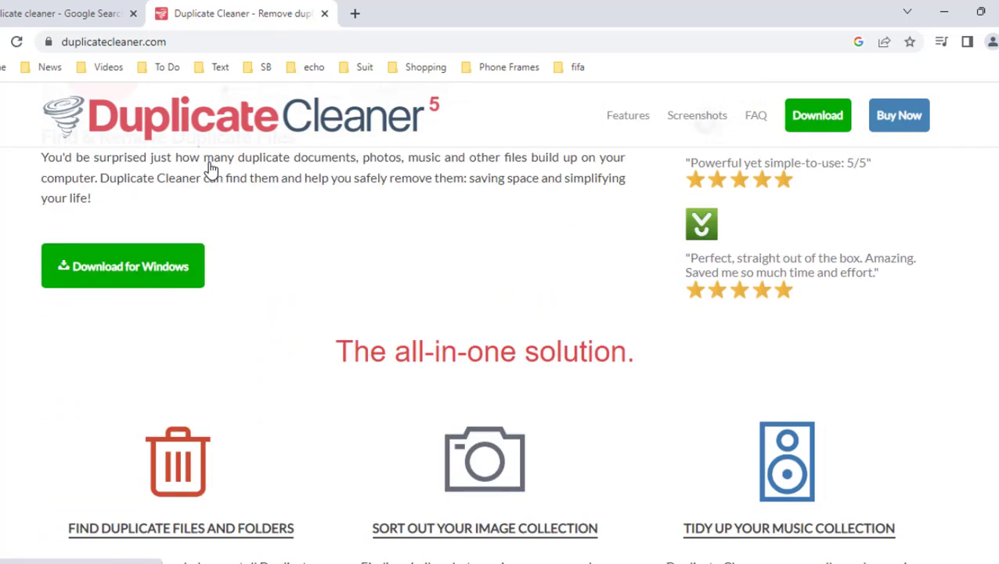
{"action": "left_click", "coordinate": [123, 280]}
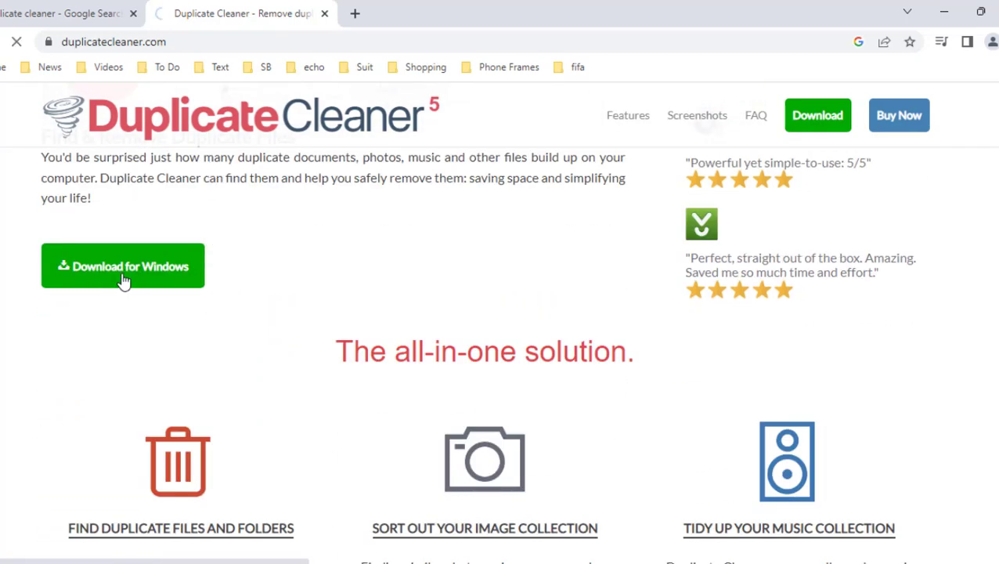
{"action": "left_click", "coordinate": [644, 468]}
{"action": "left_click", "coordinate": [944, 11]}
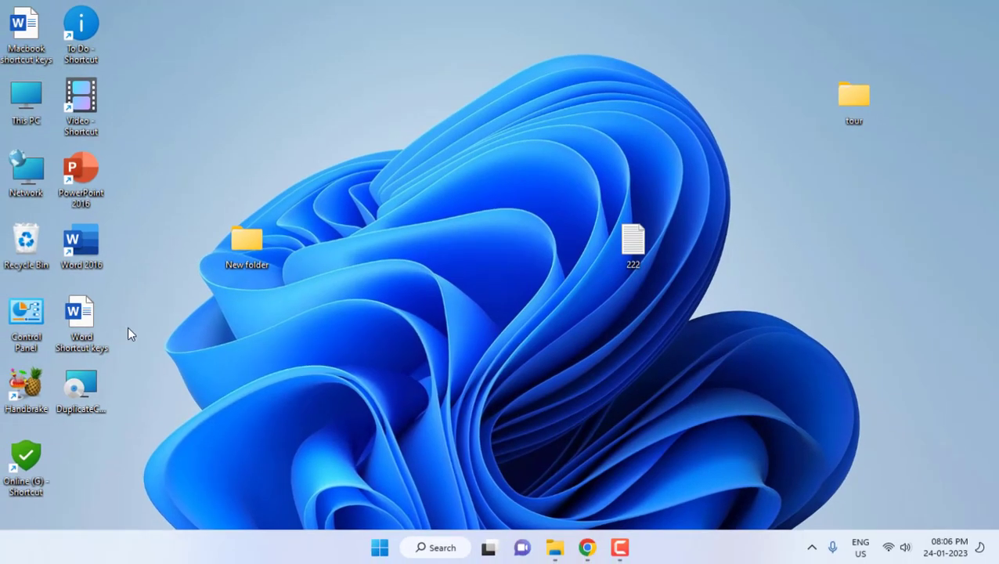
{"action": "double_click", "coordinate": [88, 389]}
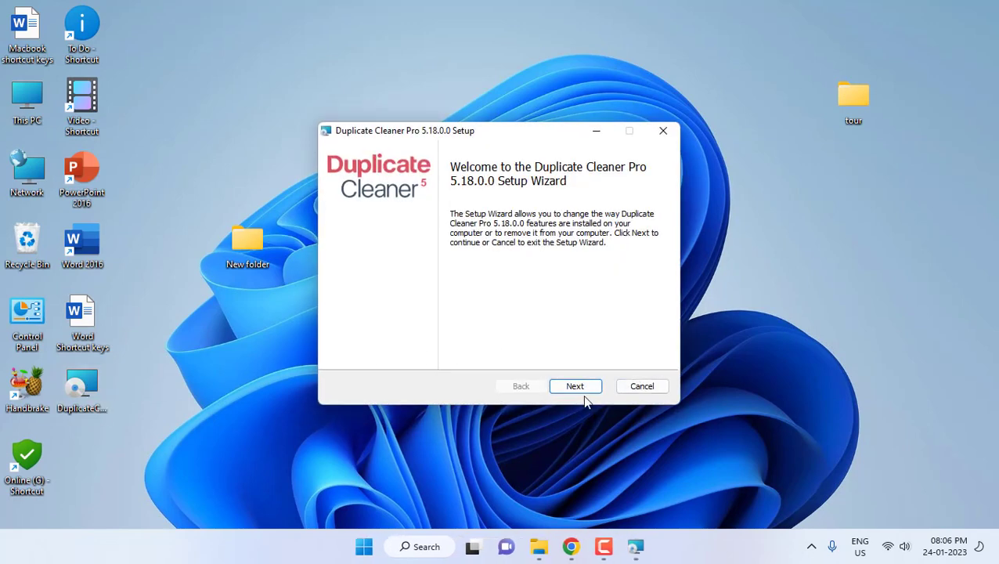
{"action": "left_click", "coordinate": [576, 388]}
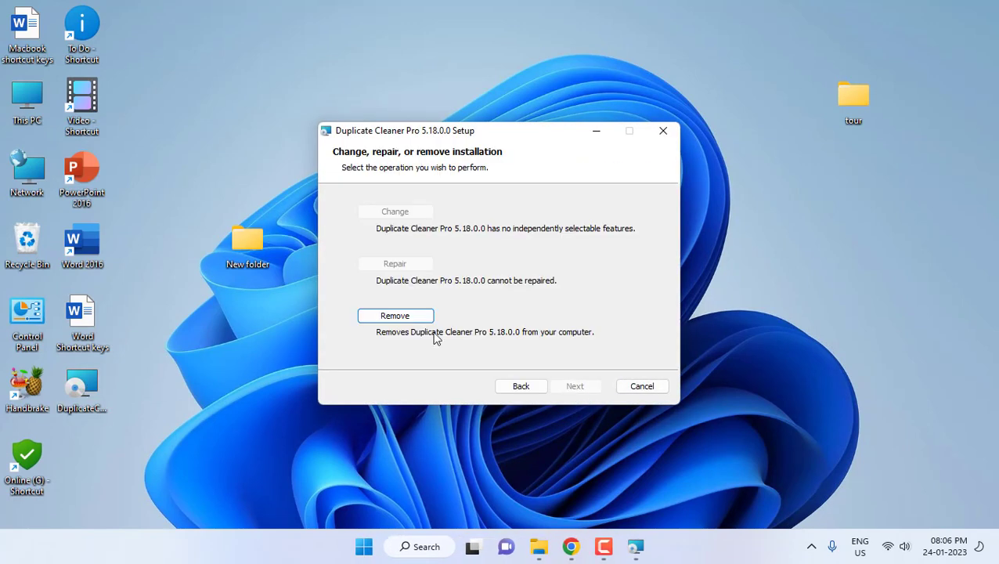
{"action": "left_click", "coordinate": [633, 393]}
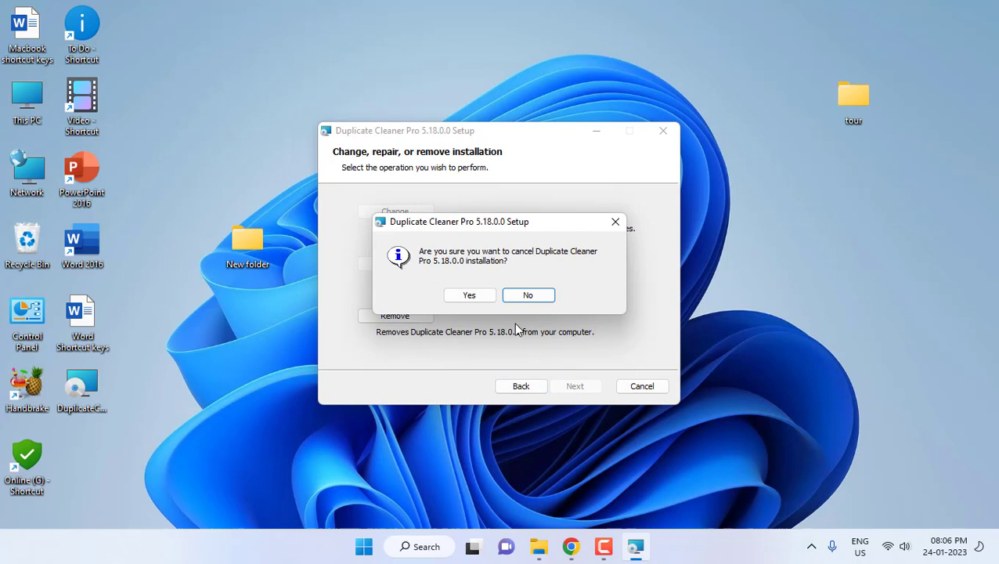
{"action": "left_click", "coordinate": [485, 300]}
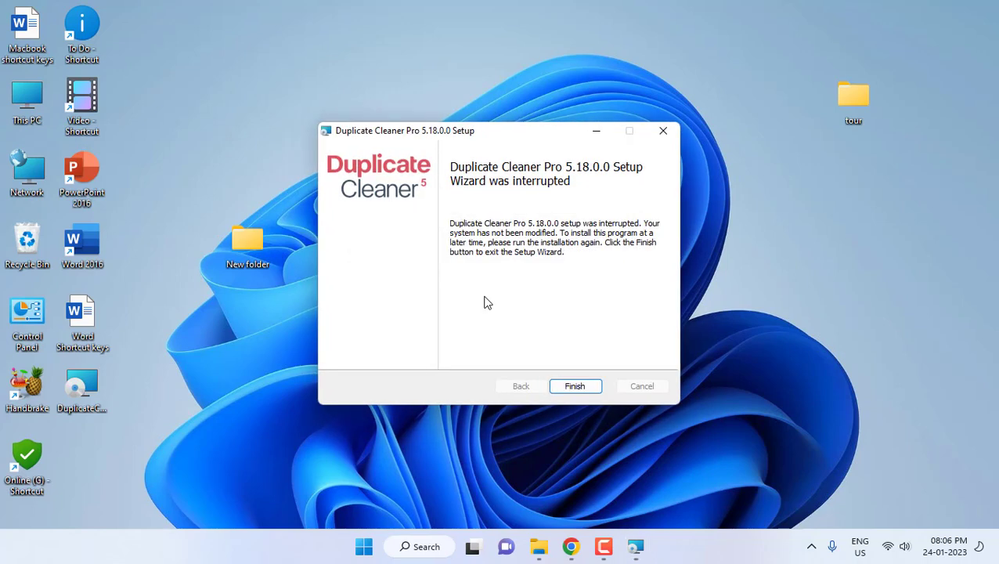
{"action": "left_click", "coordinate": [576, 387]}
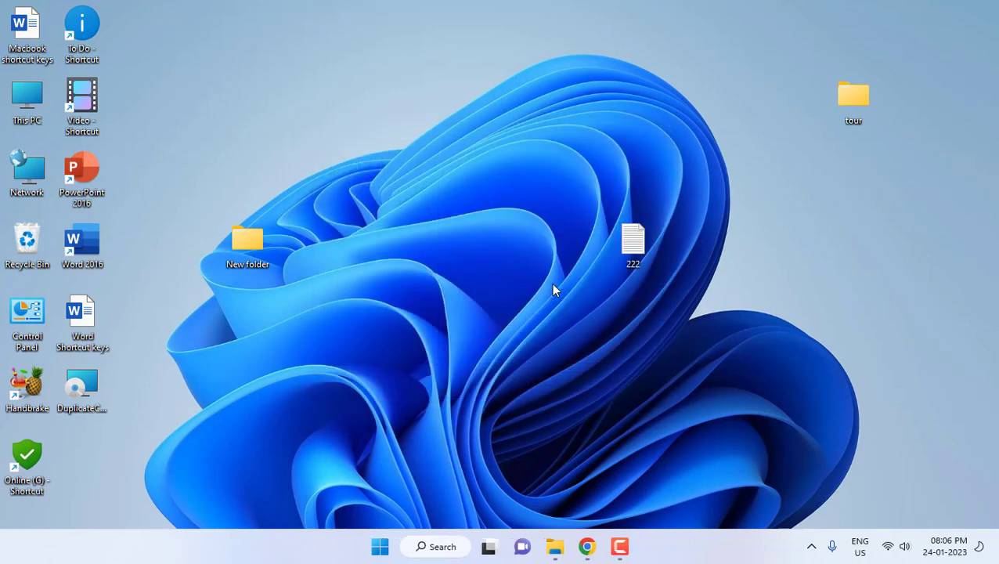
Search Windows for "duplic", launch Duplicate Cleaner Pro 5, and dismiss its registration window.
{"action": "key", "text": "super"}
{"action": "type", "text": "duplic"}
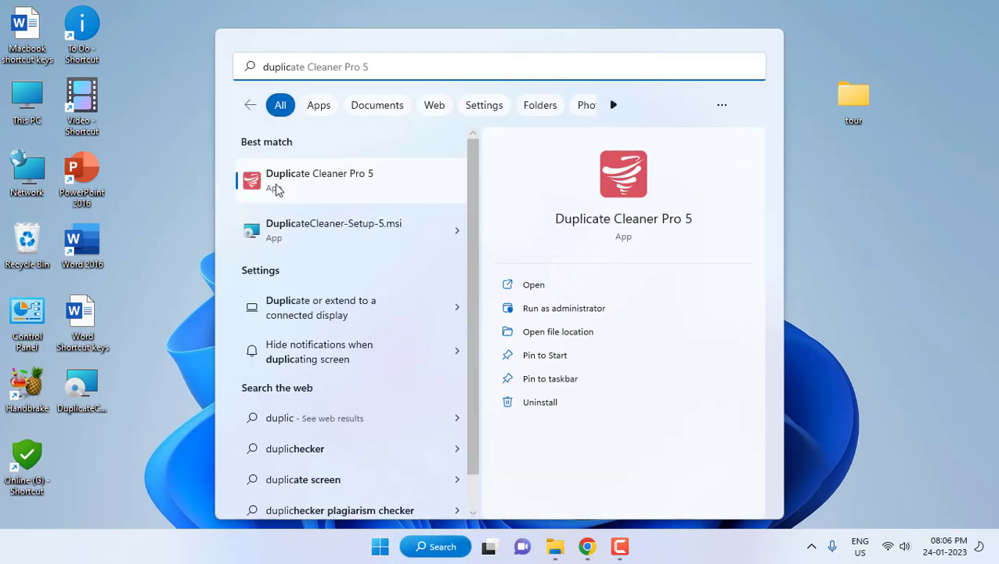
{"action": "left_click", "coordinate": [335, 188]}
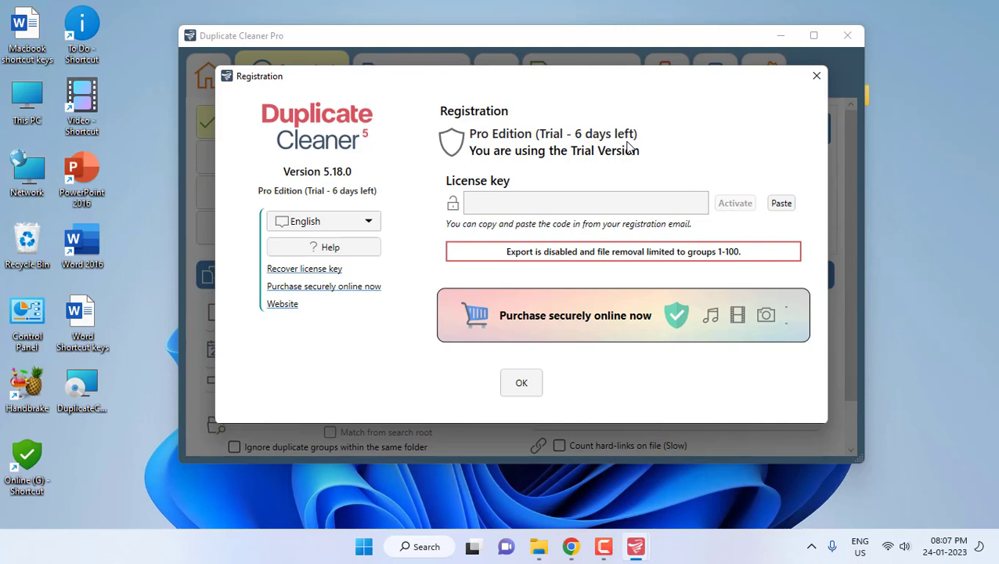
{"action": "left_click", "coordinate": [817, 75]}
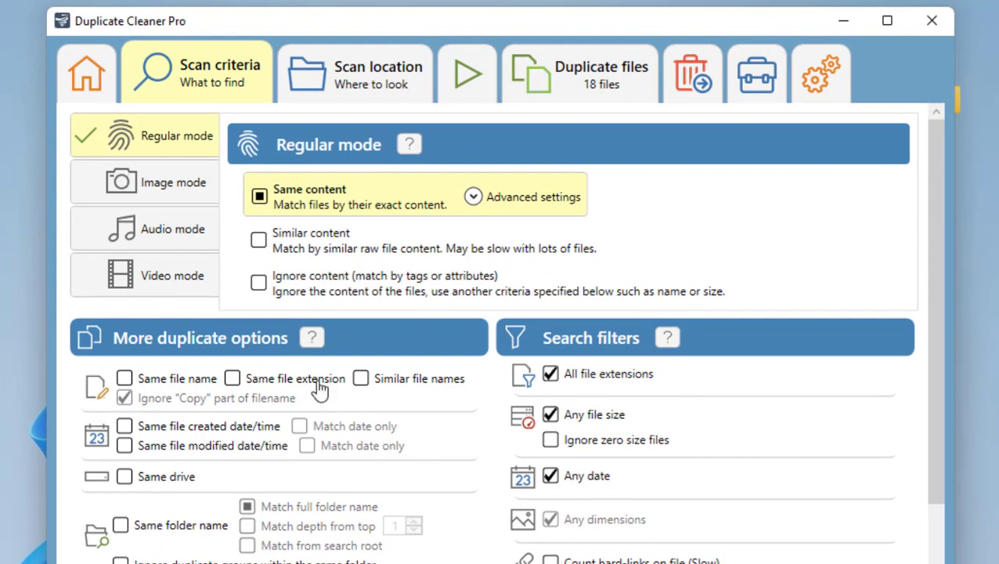
Review the Regular mode scan criteria and add the desktop's "New folder" to the folders to search.
{"action": "scroll", "coordinate": [717, 429], "scroll_direction": "down", "scroll_amount": 1}
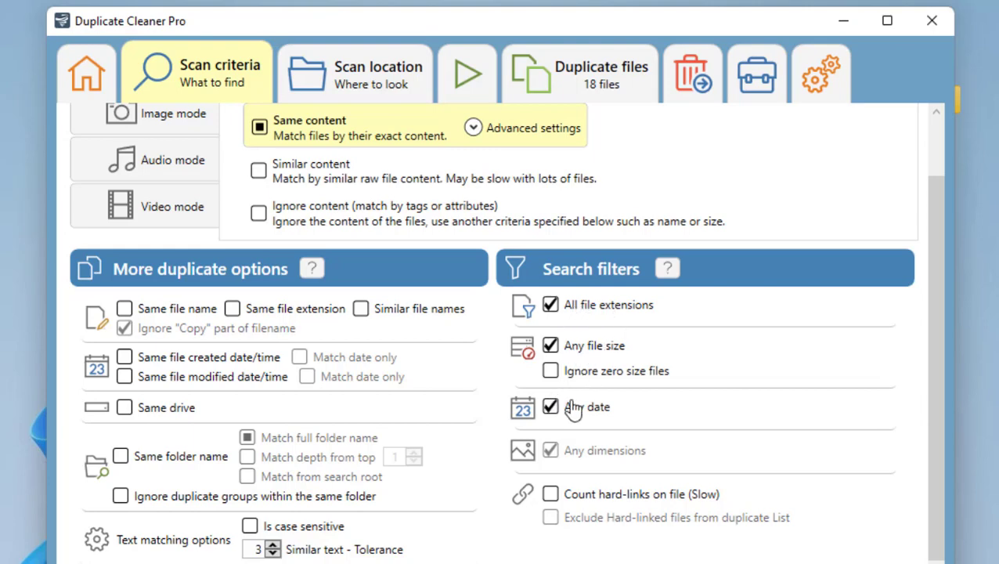
{"action": "scroll", "coordinate": [758, 462], "scroll_direction": "up", "scroll_amount": 1}
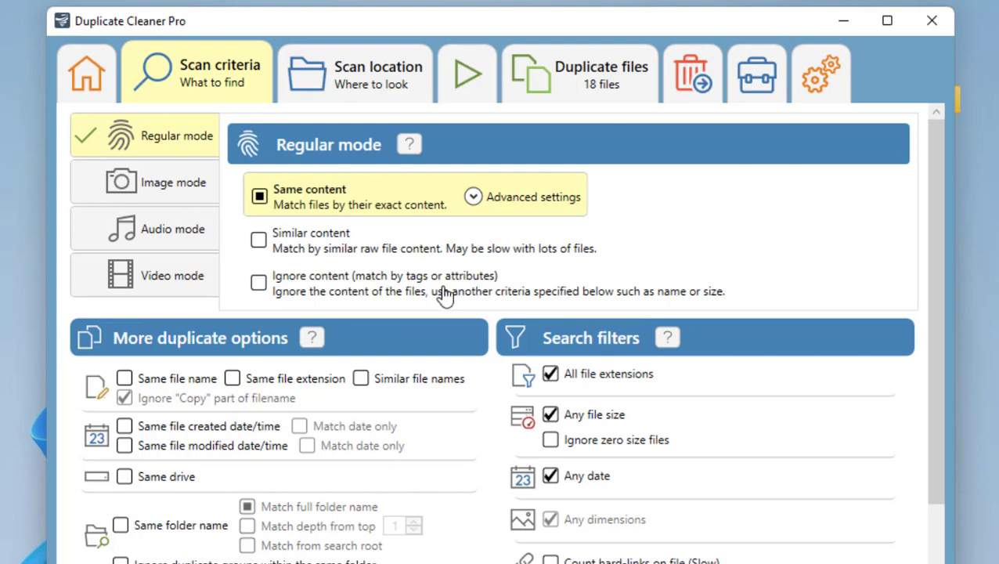
{"action": "left_click", "coordinate": [342, 79]}
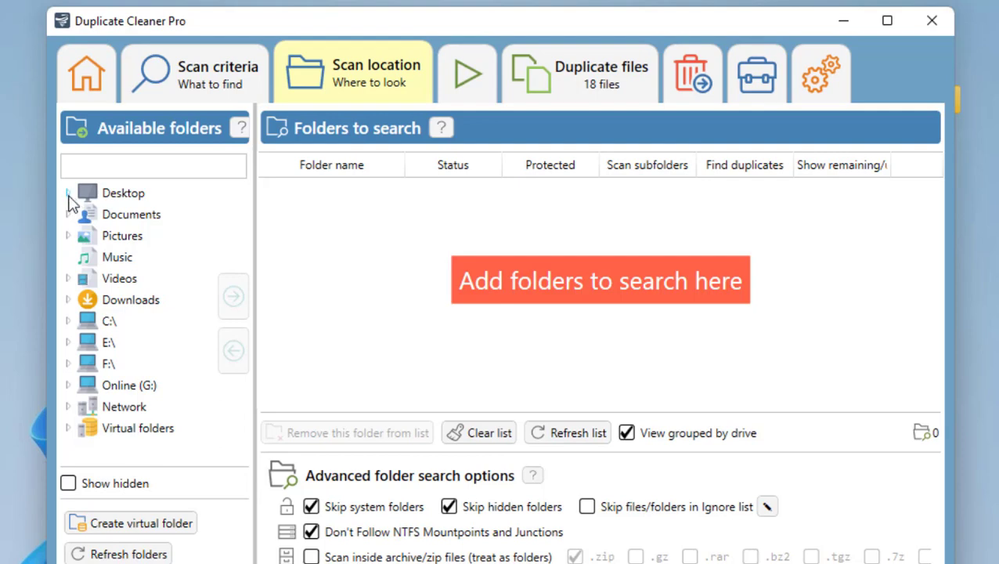
{"action": "left_click", "coordinate": [68, 194]}
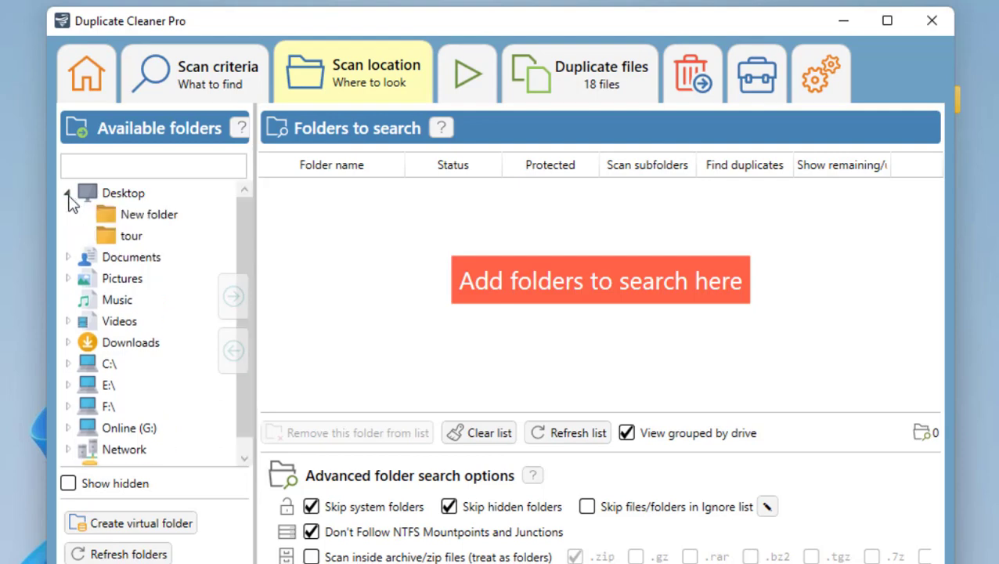
{"action": "left_click", "coordinate": [149, 216]}
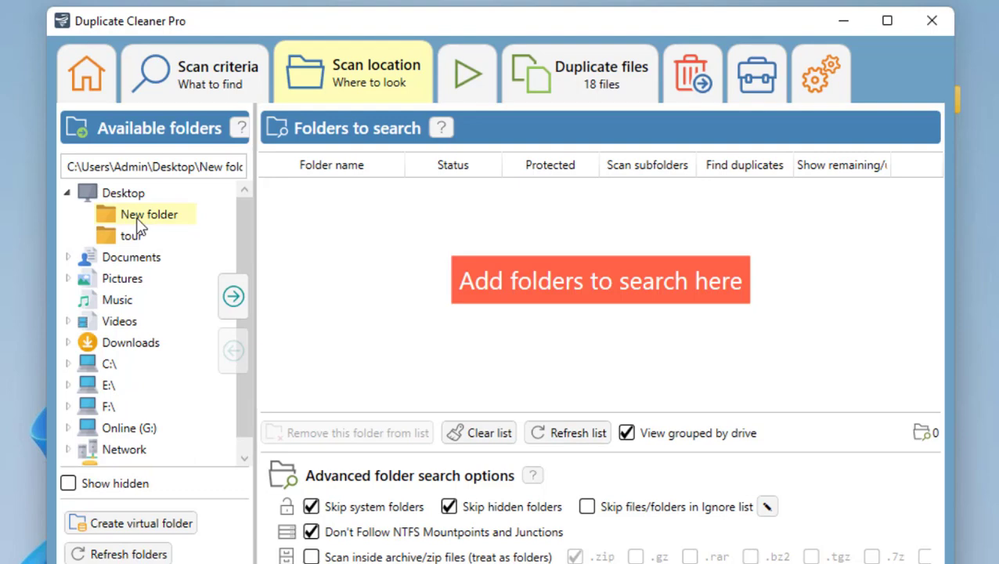
{"action": "left_click", "coordinate": [233, 296]}
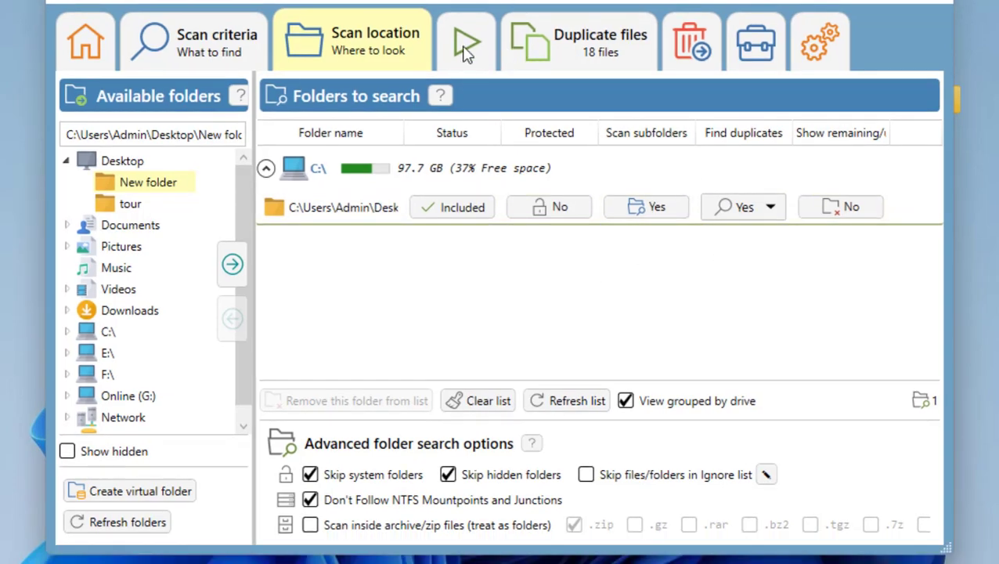
Run the duplicate scan in Regular mode and open the list of duplicate files.
{"action": "left_click", "coordinate": [466, 47]}
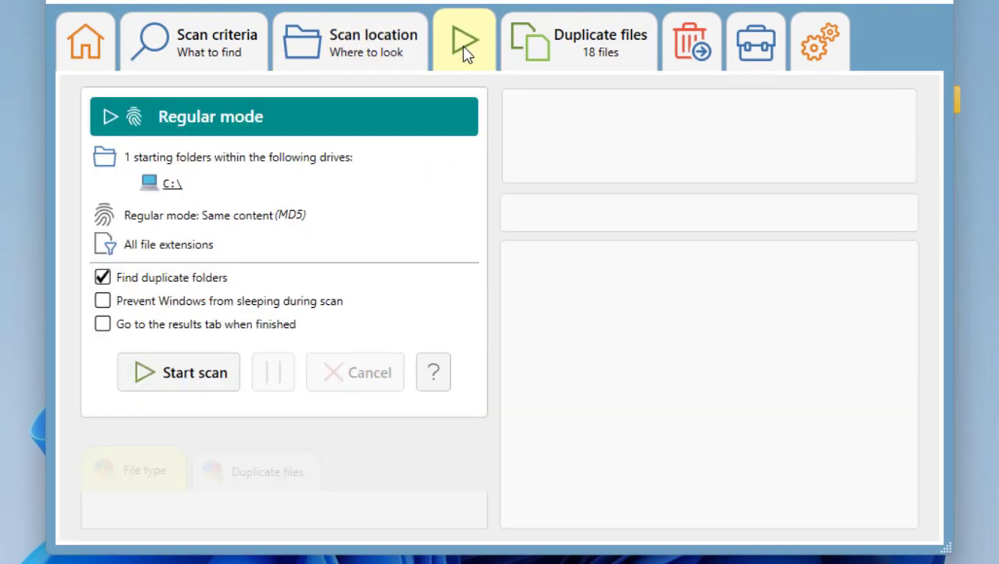
{"action": "left_click", "coordinate": [189, 373]}
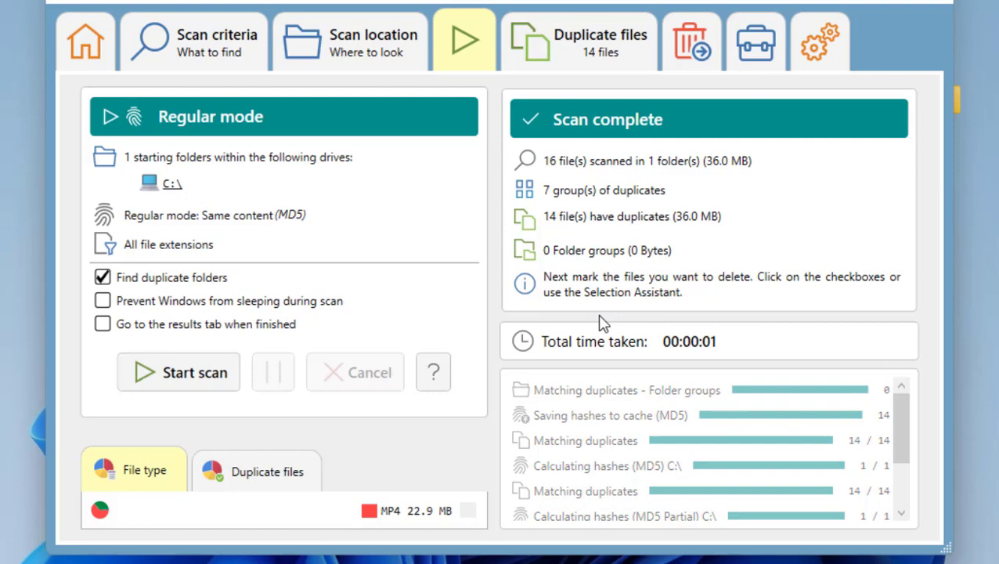
{"action": "left_click", "coordinate": [586, 49]}
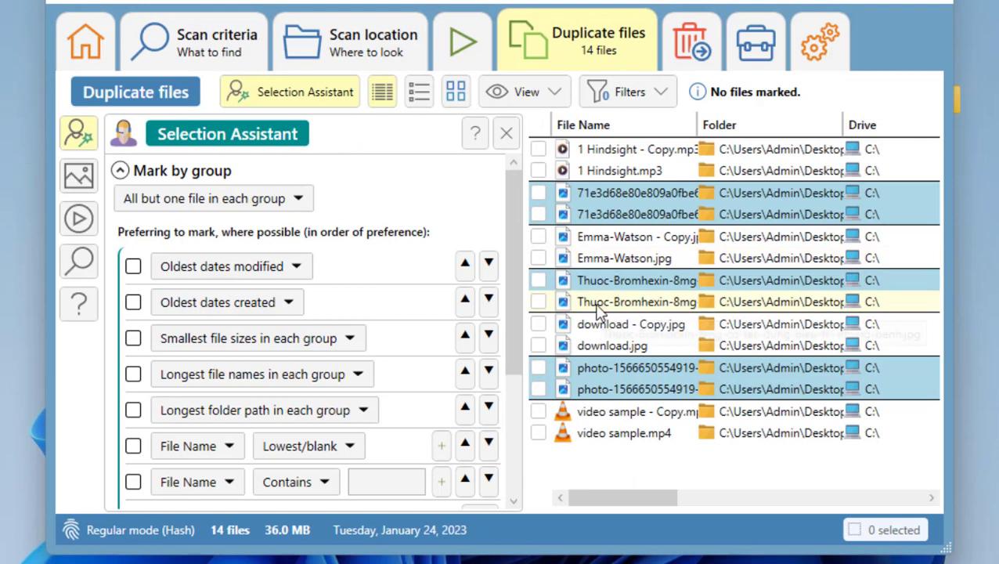
{"action": "double_click", "coordinate": [619, 196]}
{"action": "left_click", "coordinate": [904, 140]}
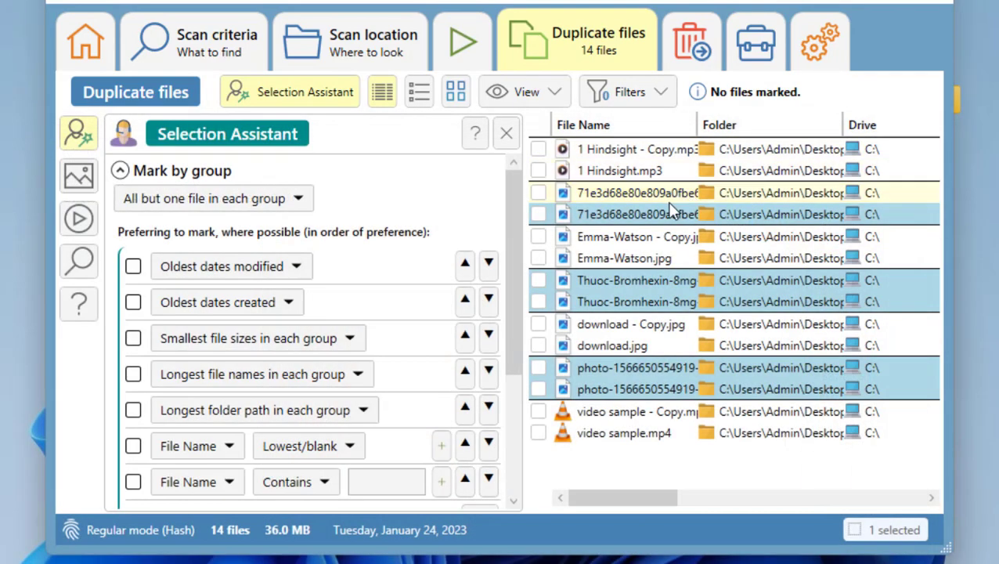
{"action": "double_click", "coordinate": [650, 220]}
{"action": "left_click", "coordinate": [902, 138]}
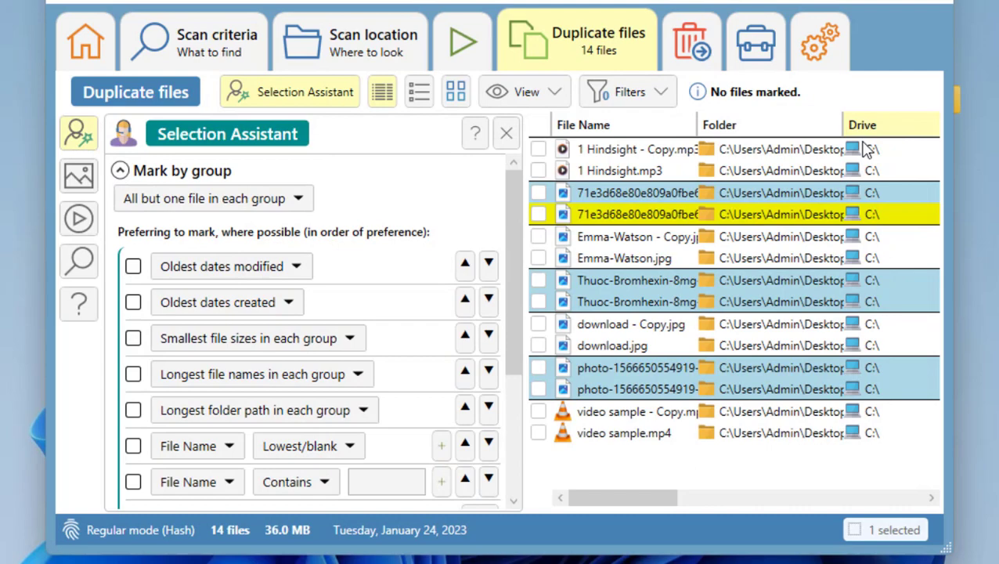
{"action": "double_click", "coordinate": [623, 321]}
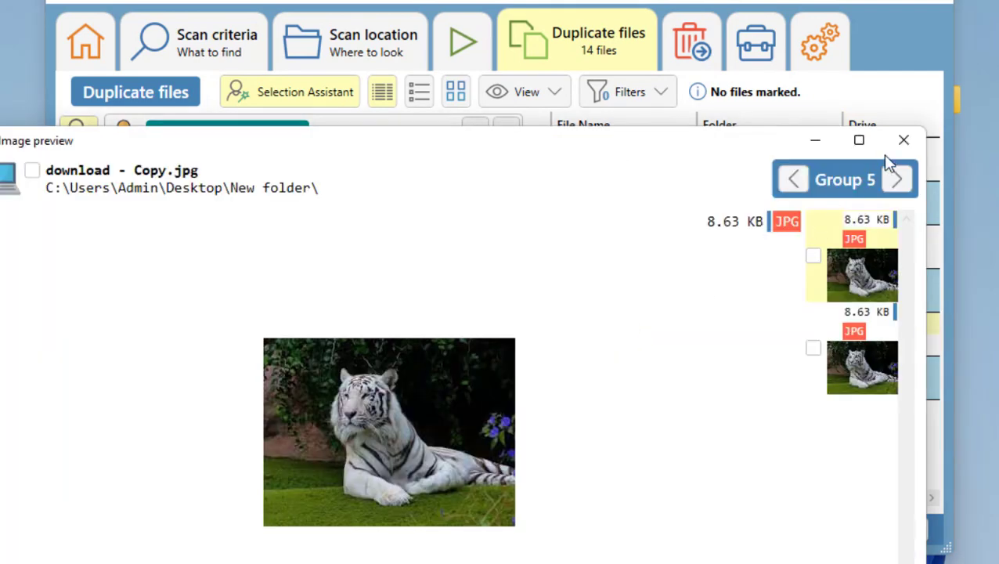
{"action": "left_click", "coordinate": [904, 140]}
{"action": "double_click", "coordinate": [606, 389]}
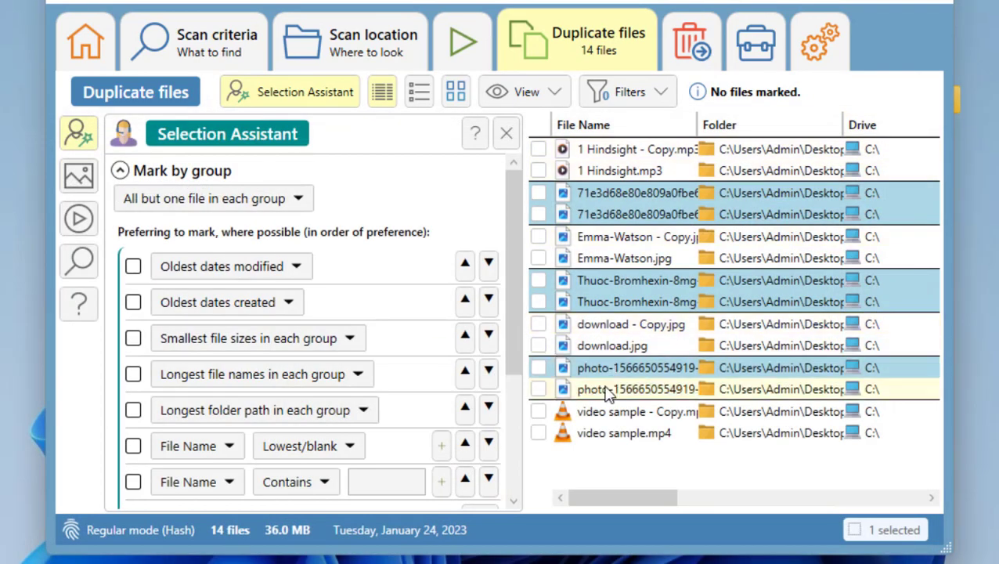
{"action": "left_click", "coordinate": [902, 140]}
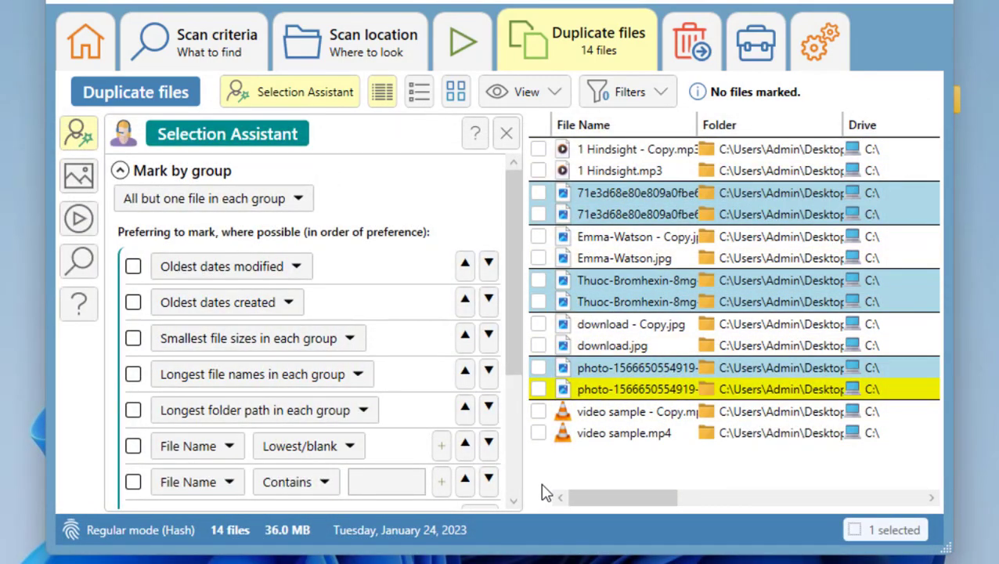
{"action": "left_click", "coordinate": [539, 391]}
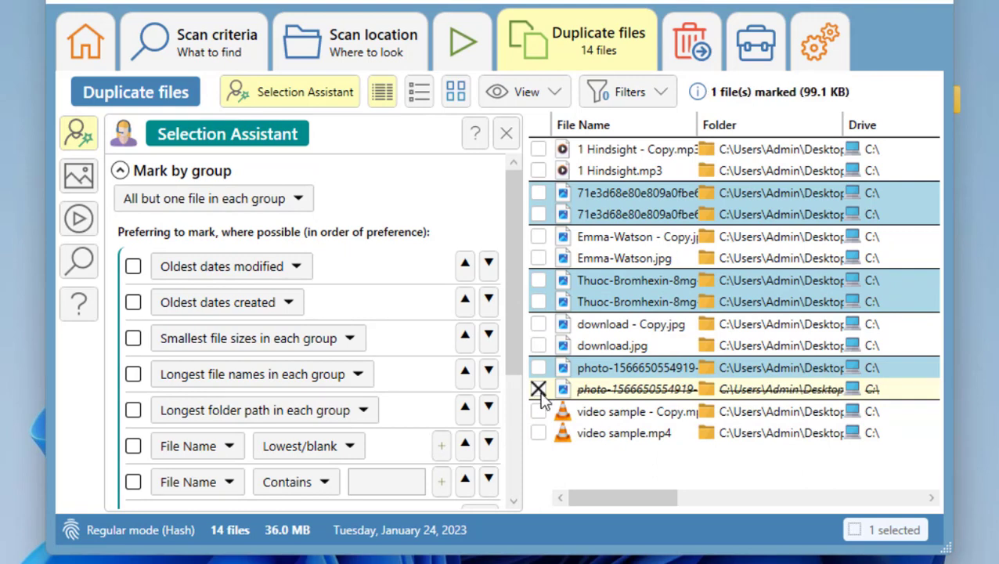
{"action": "left_click", "coordinate": [540, 436]}
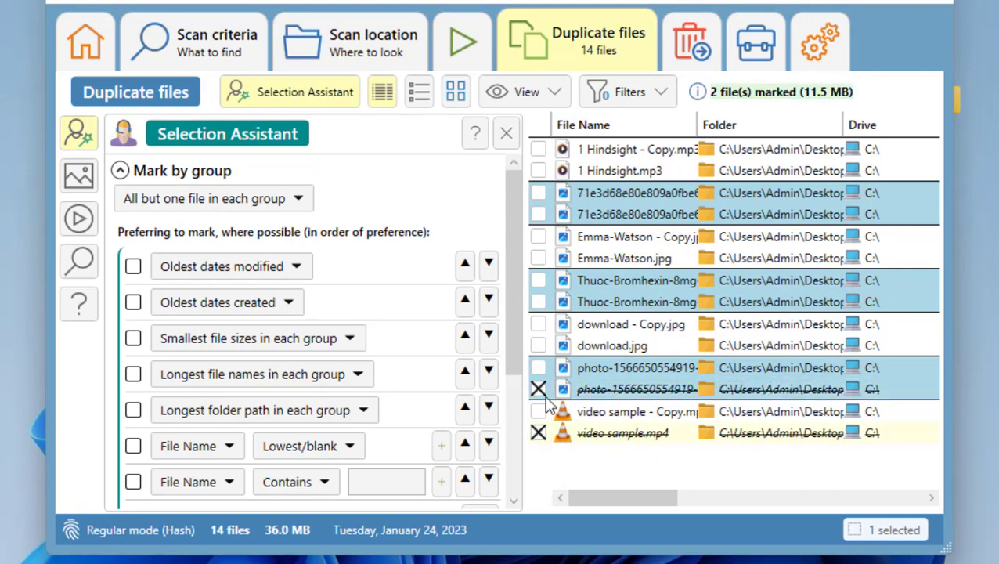
{"action": "left_click", "coordinate": [537, 325]}
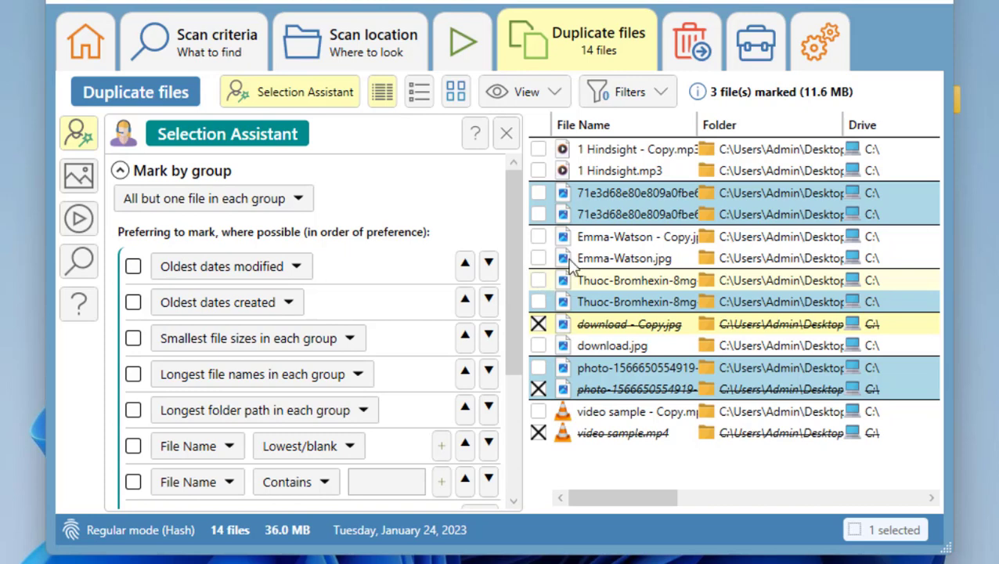
{"action": "left_click", "coordinate": [538, 236]}
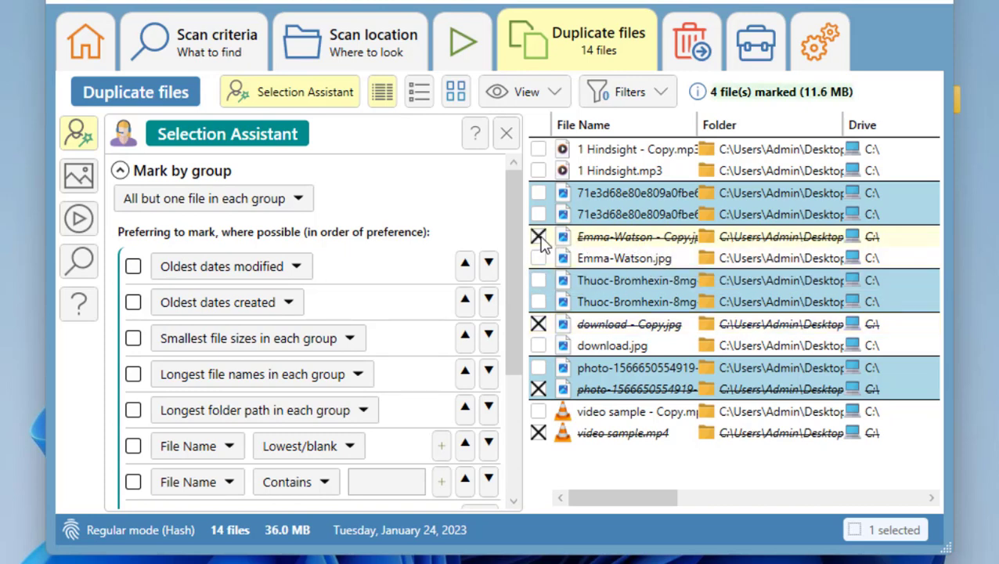
{"action": "left_click", "coordinate": [538, 149]}
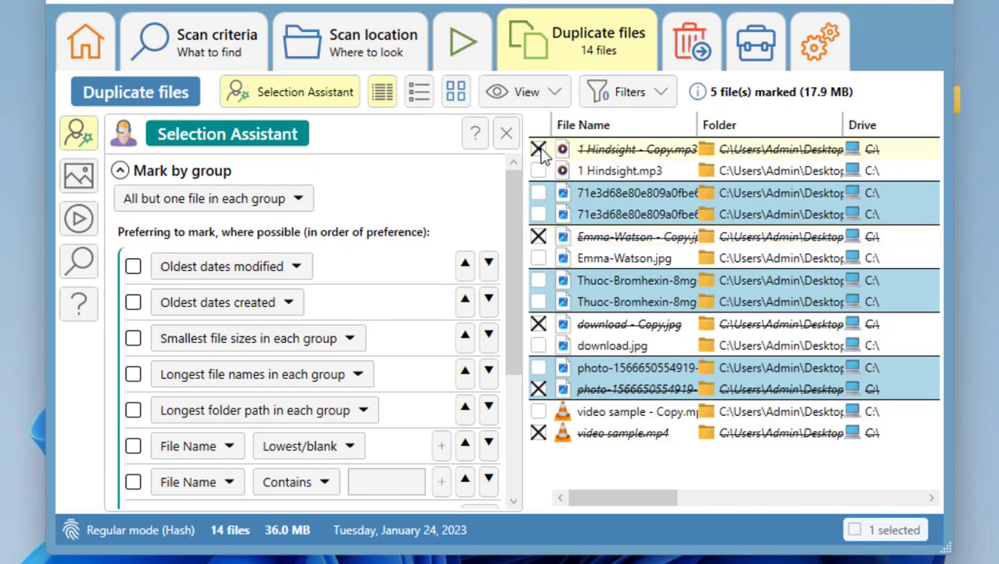
Delete the marked duplicate files to the Recycle Bin, keeping the default deletion options.
{"action": "left_click", "coordinate": [701, 49]}
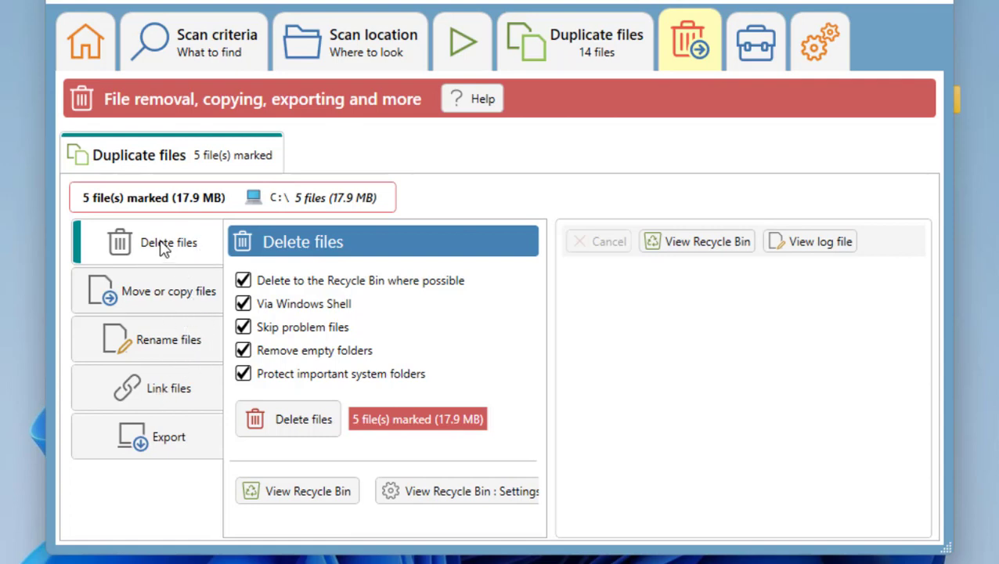
{"action": "left_click", "coordinate": [300, 423]}
{"action": "left_click", "coordinate": [460, 406]}
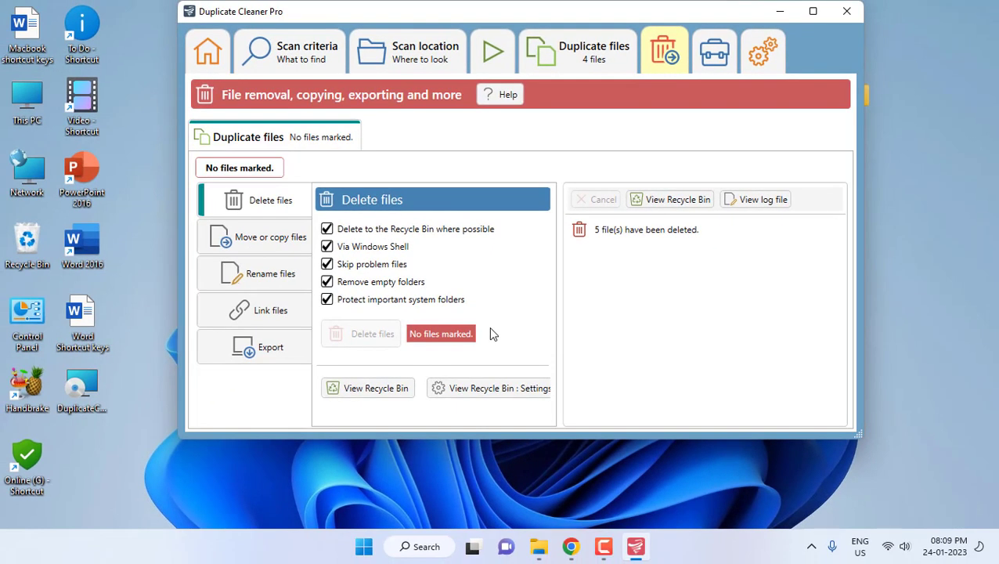
Switch to the desktop, inspect the remaining files in "New folder" in a maximized File Explorer window, and close it.
{"action": "key", "text": "super+d"}
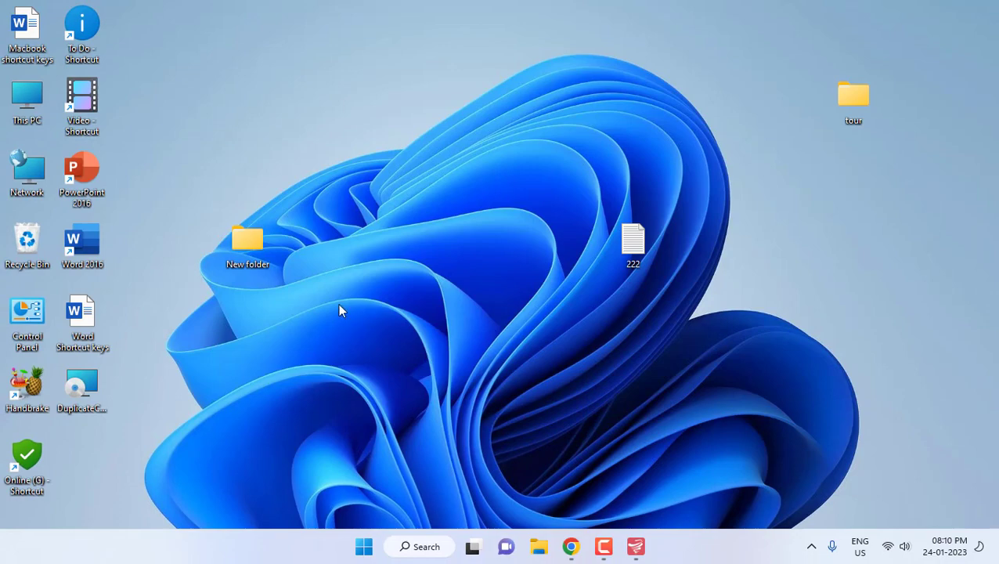
{"action": "double_click", "coordinate": [245, 241]}
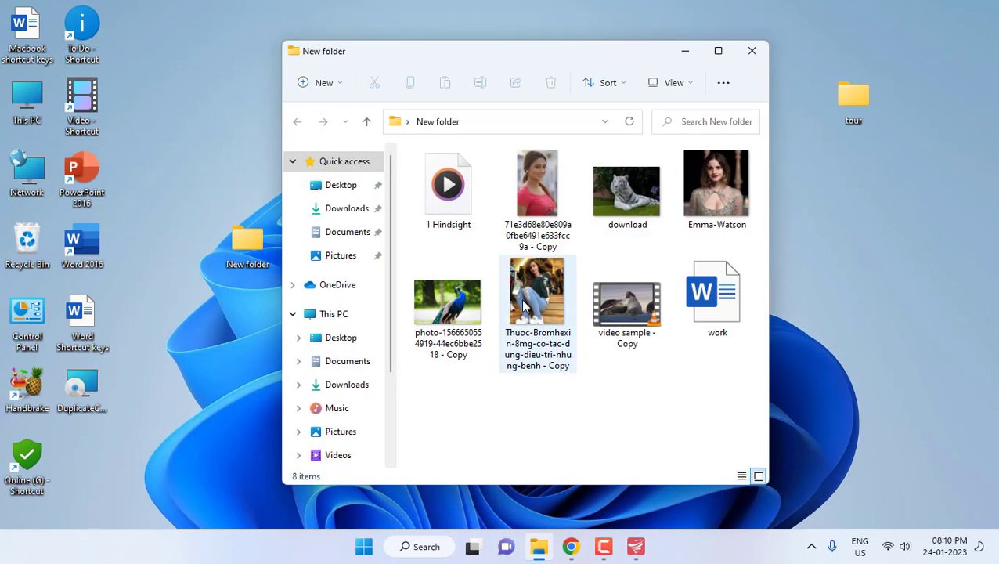
{"action": "left_click", "coordinate": [726, 50]}
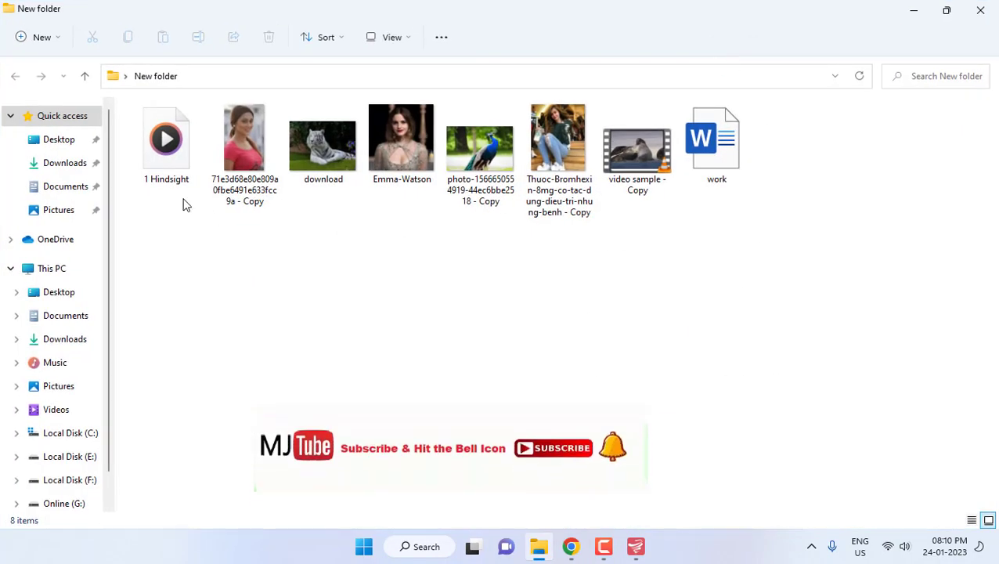
{"action": "left_click", "coordinate": [980, 10]}
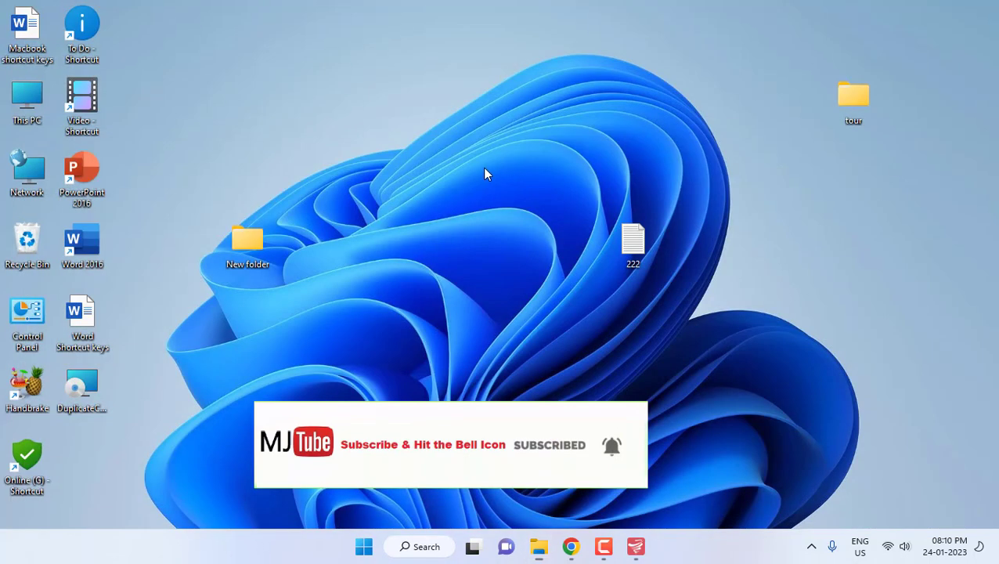